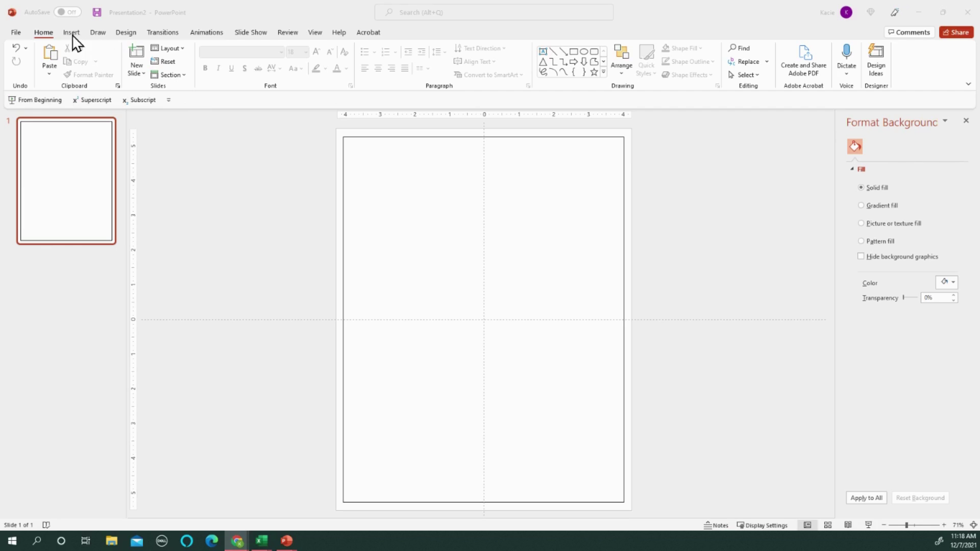
# Step: Draw a Line shape as a 4.47" horizontal line just above the slide's centre
pyautogui.click(72, 37)
pyautogui.click(72, 33)
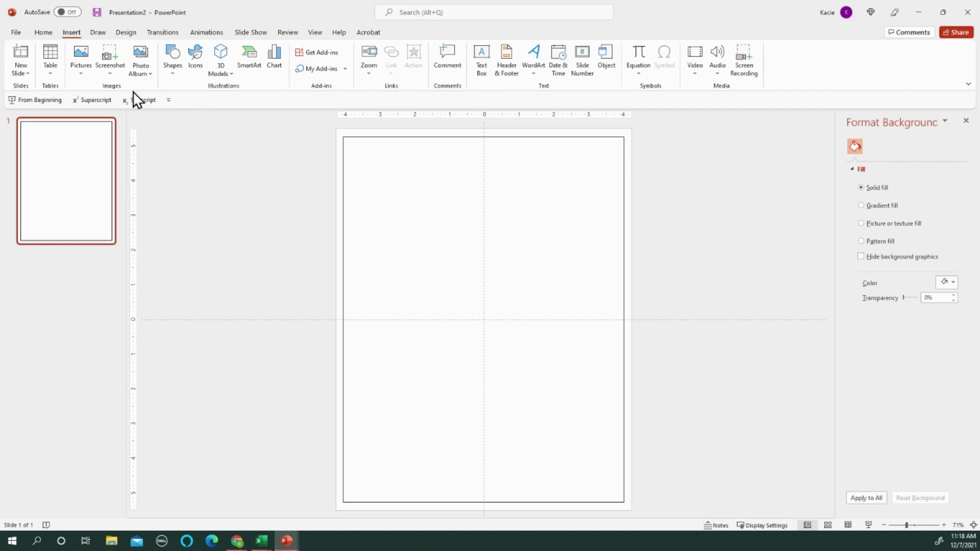
pyautogui.click(172, 72)
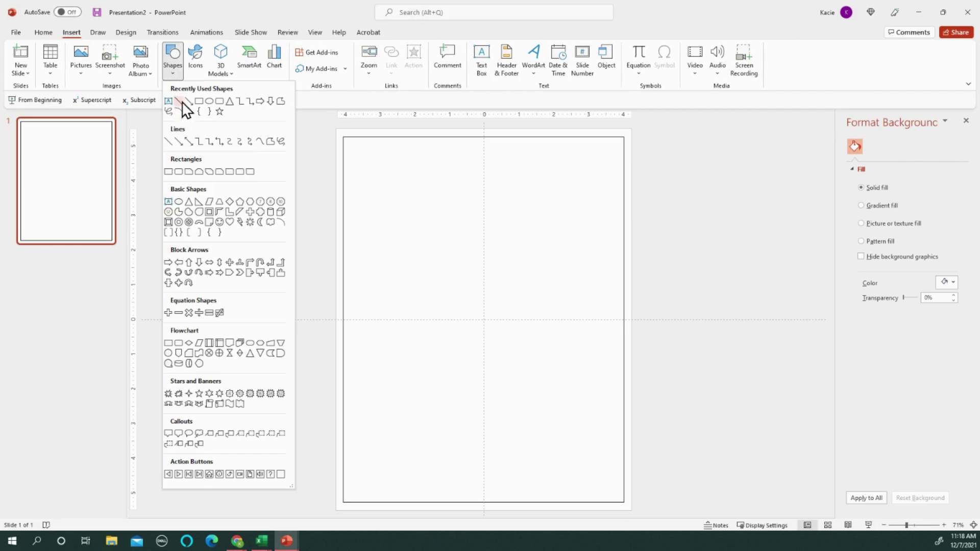
pyautogui.click(188, 101)
pyautogui.moveTo(438, 278); pyautogui.dragTo(593, 279)
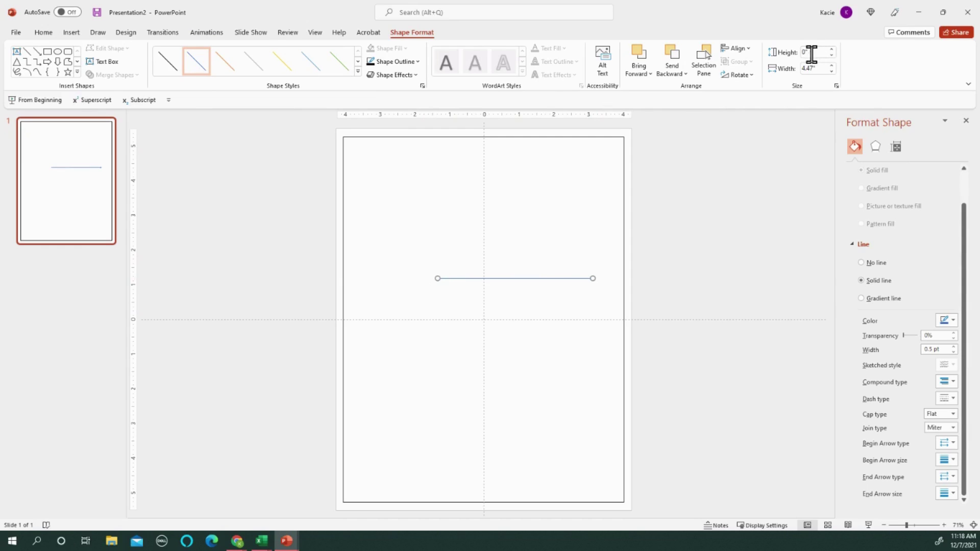
# Step: Make the line black with a 2¼ pt outline weight
pyautogui.click(385, 61)
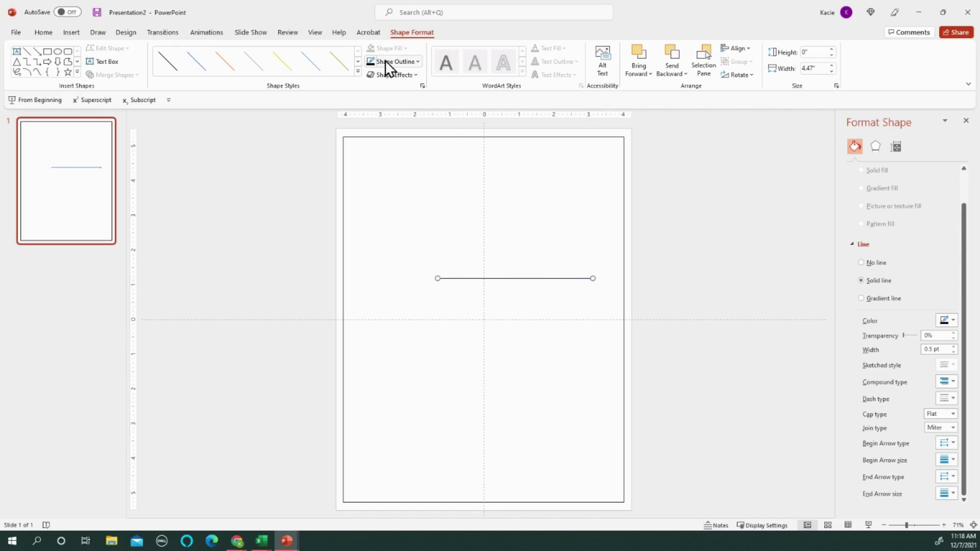
pyautogui.click(392, 63)
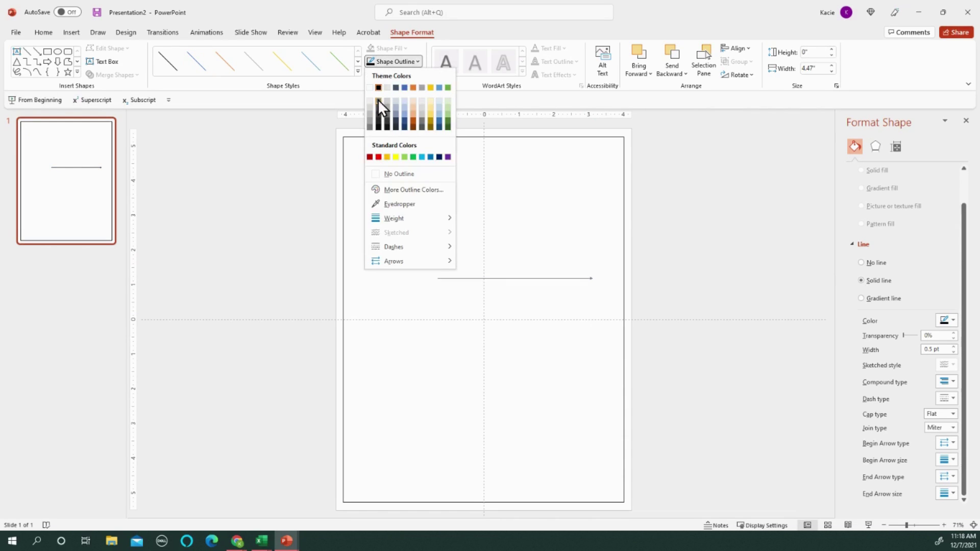
pyautogui.moveTo(401, 218)
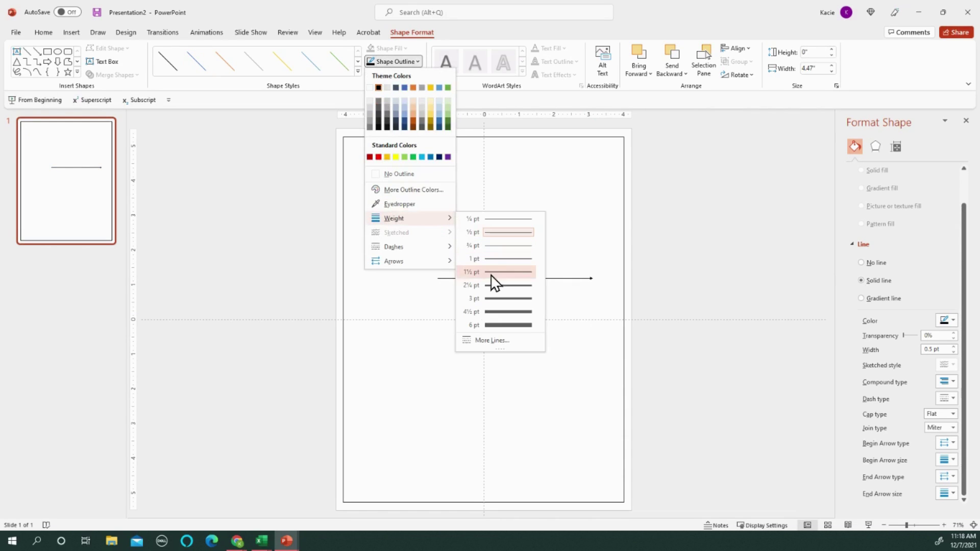
pyautogui.click(496, 293)
# Step: Add a right-pointing arrowhead to the line's right end
pyautogui.click(404, 62)
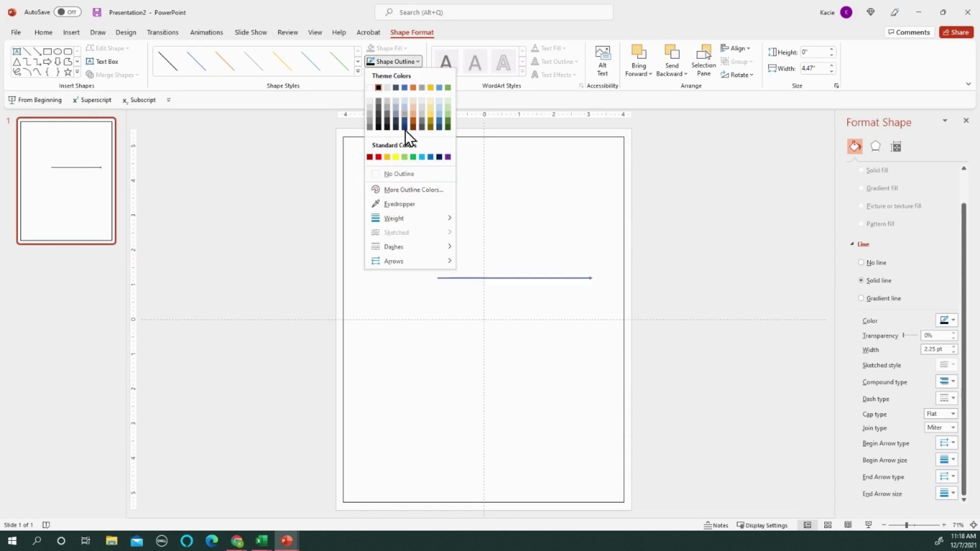
pyautogui.moveTo(400, 261)
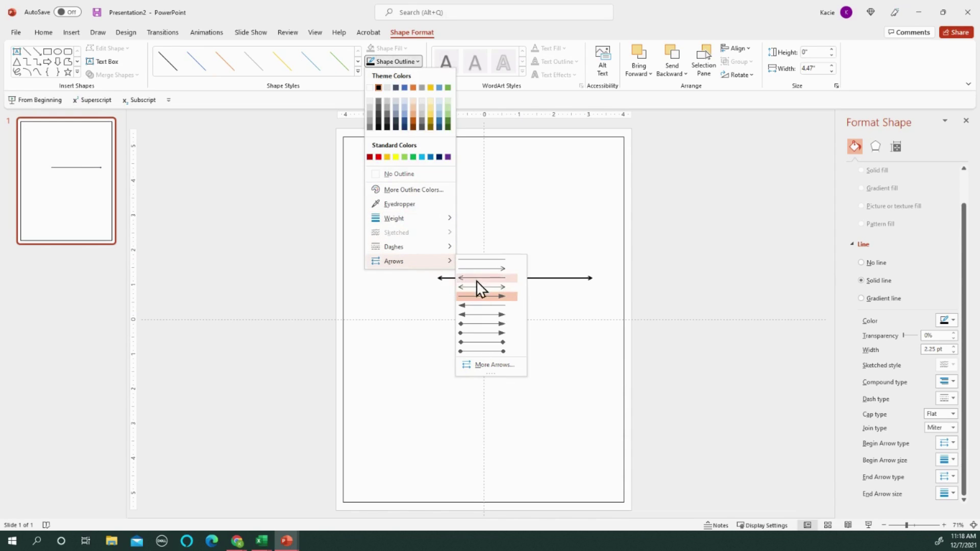
pyautogui.click(477, 268)
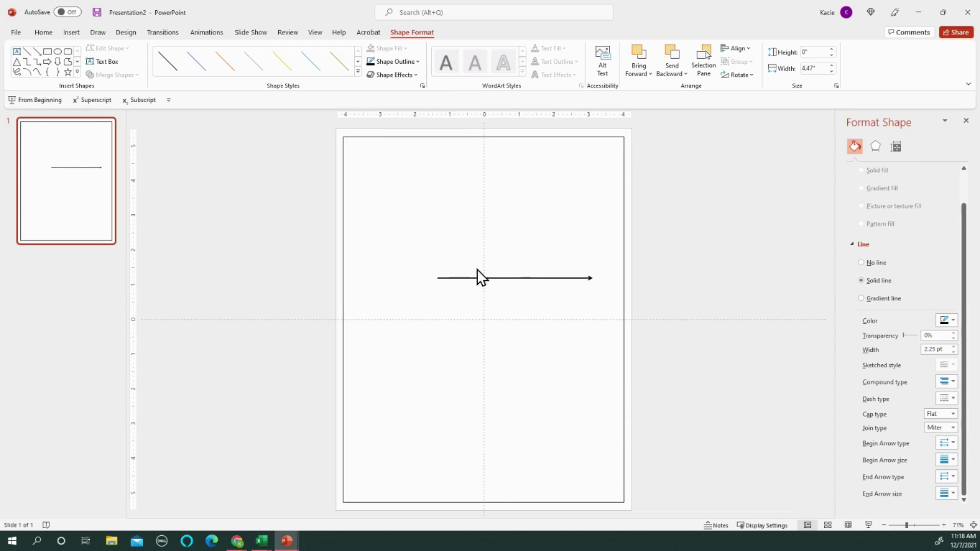
# Step: Set the arrow's height back to 0" so it is level, and Ctrl-drag a copy just below
pyautogui.click(833, 50)
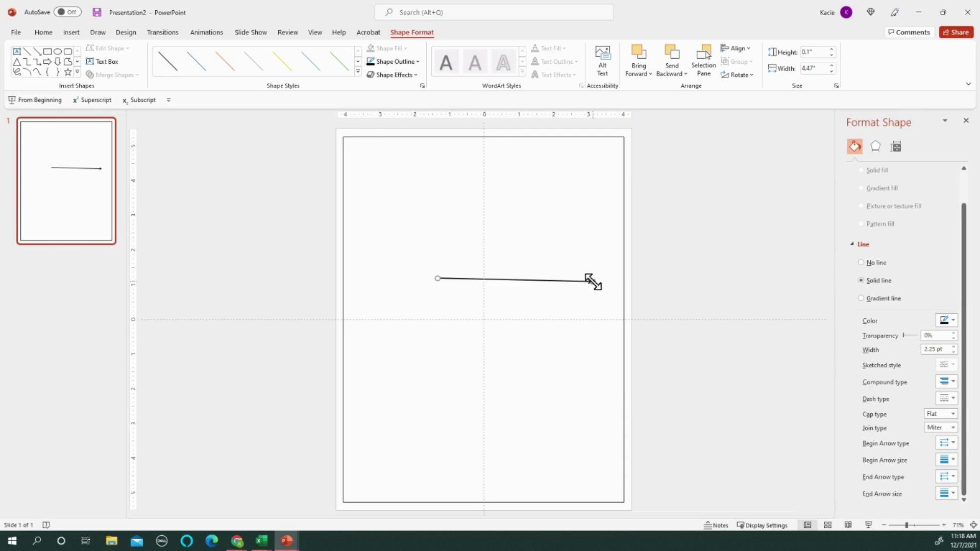
pyautogui.moveTo(592, 281)
pyautogui.mouseDown()
pyautogui.moveTo(591, 291)
pyautogui.moveTo(600, 266)
pyautogui.moveTo(592, 273)
pyautogui.mouseUp()
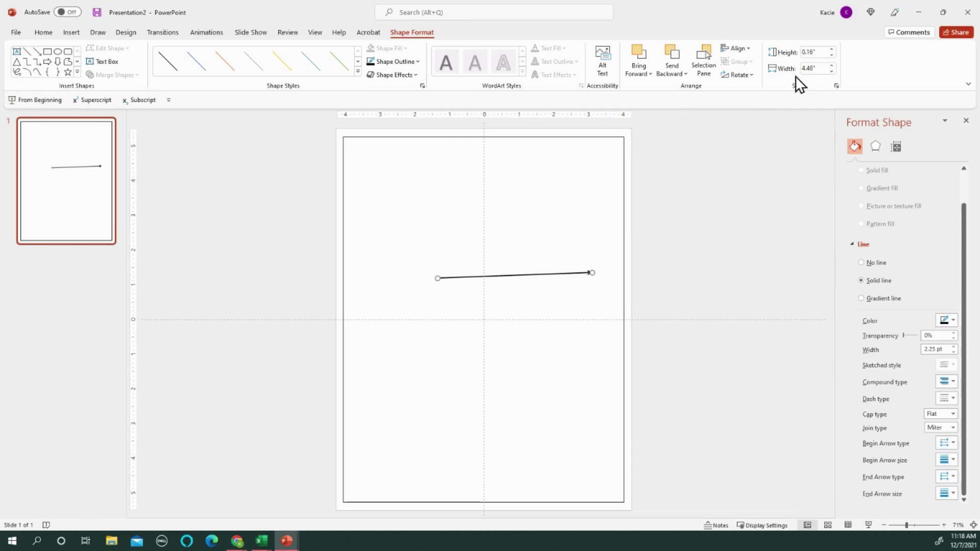
pyautogui.click(832, 56)
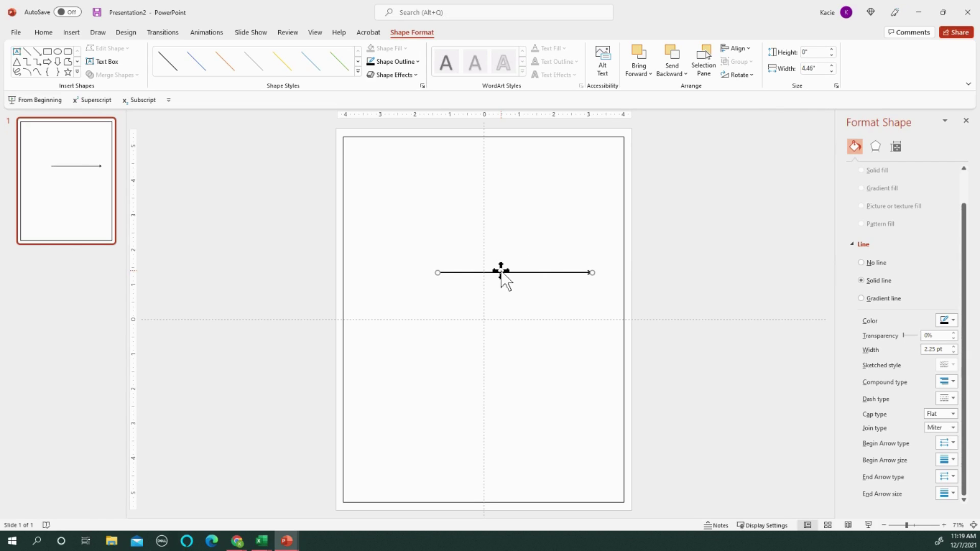
pyautogui.moveTo(501, 272); pyautogui.dragTo(502, 282)
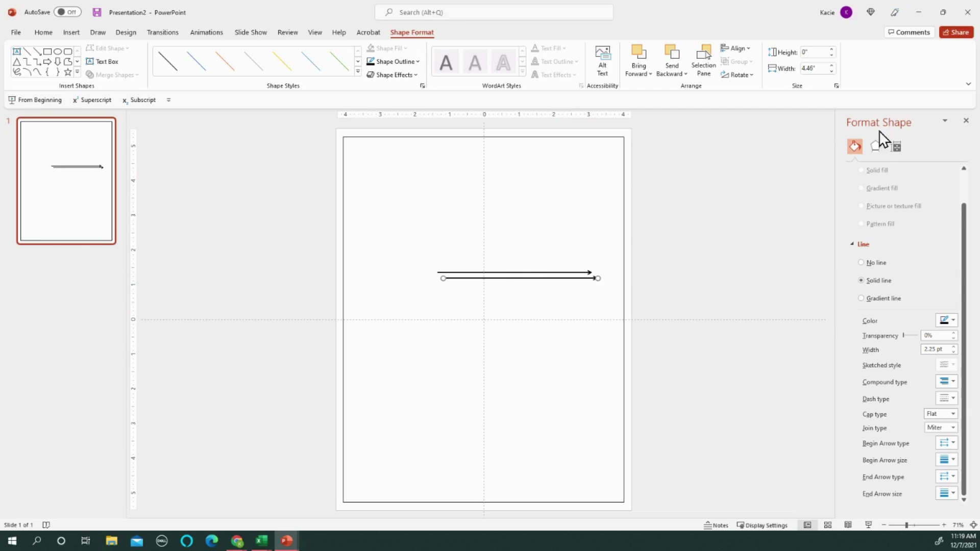
# Step: Rotate the copied arrow to about 31° and snap its start to the horizontal arrow's left end
pyautogui.click(895, 146)
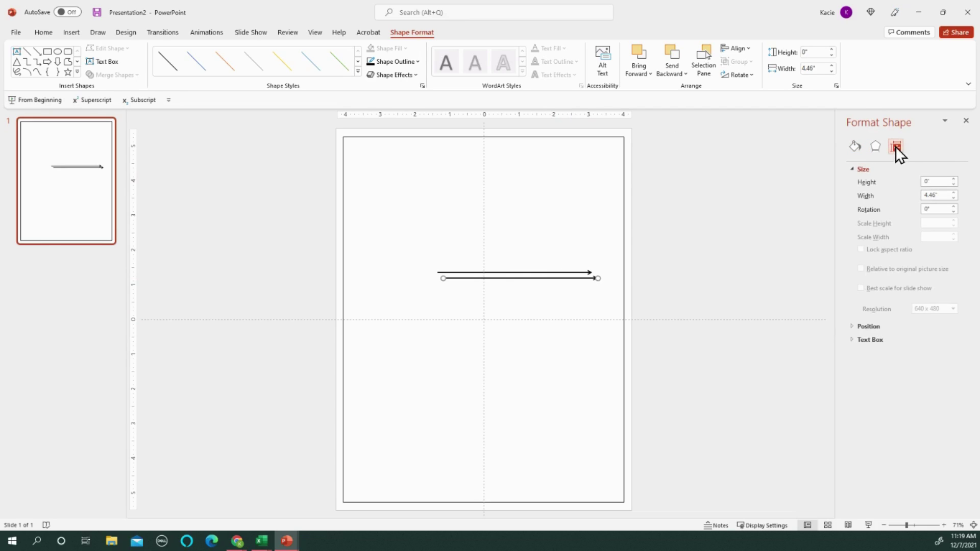
pyautogui.click(953, 207)
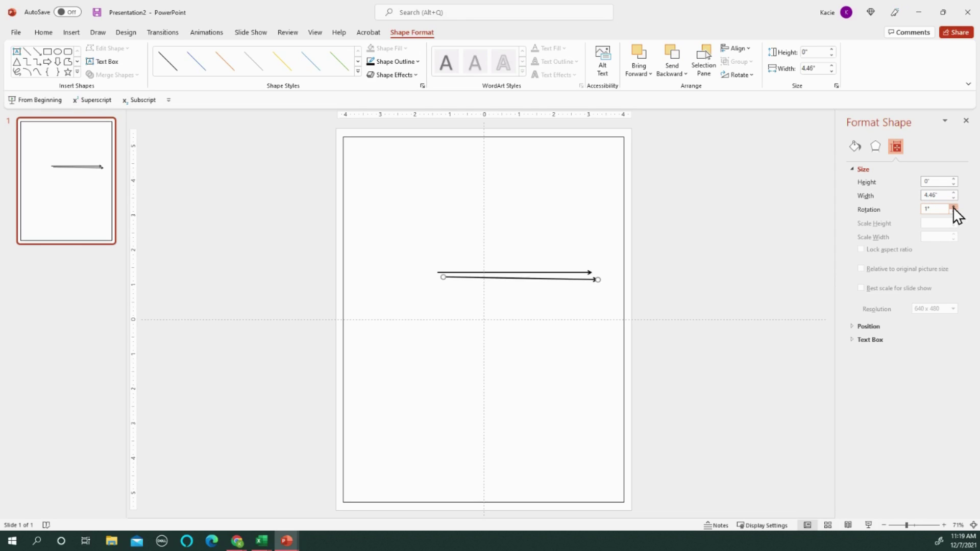
pyautogui.moveTo(953, 207); pyautogui.dragTo(953, 208)
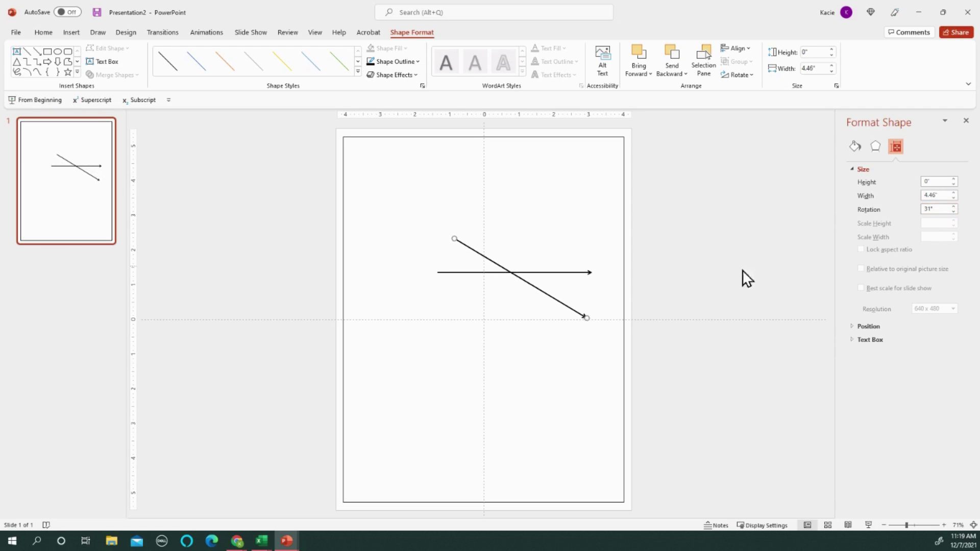
pyautogui.moveTo(527, 281); pyautogui.dragTo(510, 313)
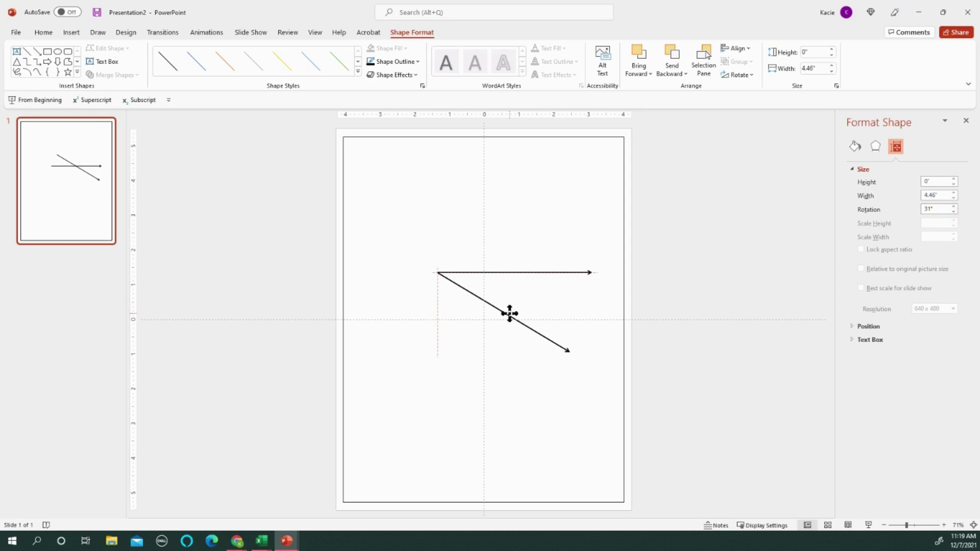
pyautogui.moveTo(509, 313); pyautogui.dragTo(510, 314)
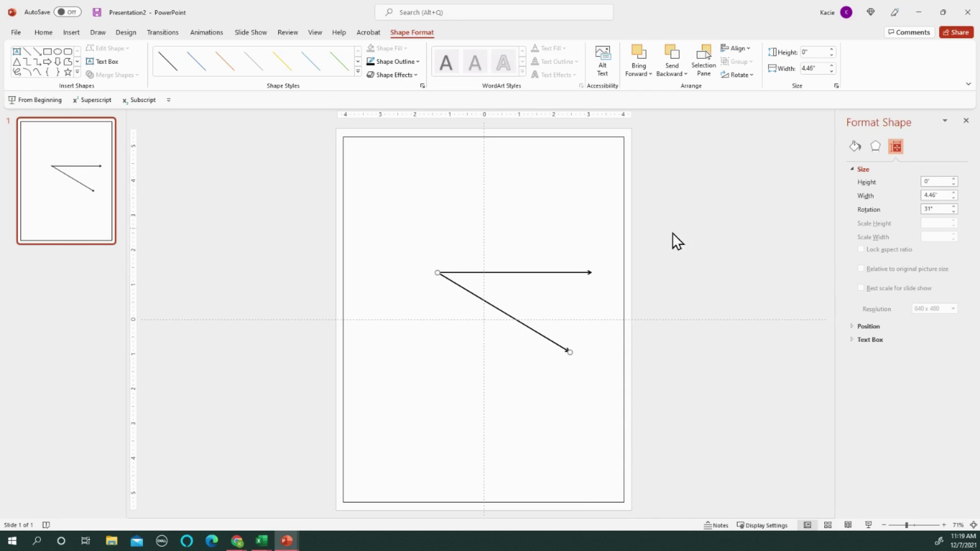
# Step: Raise the copy's rotation to 140° and reattach its start to the horizontal arrow's left end
pyautogui.moveTo(954, 207); pyautogui.dragTo(953, 207)
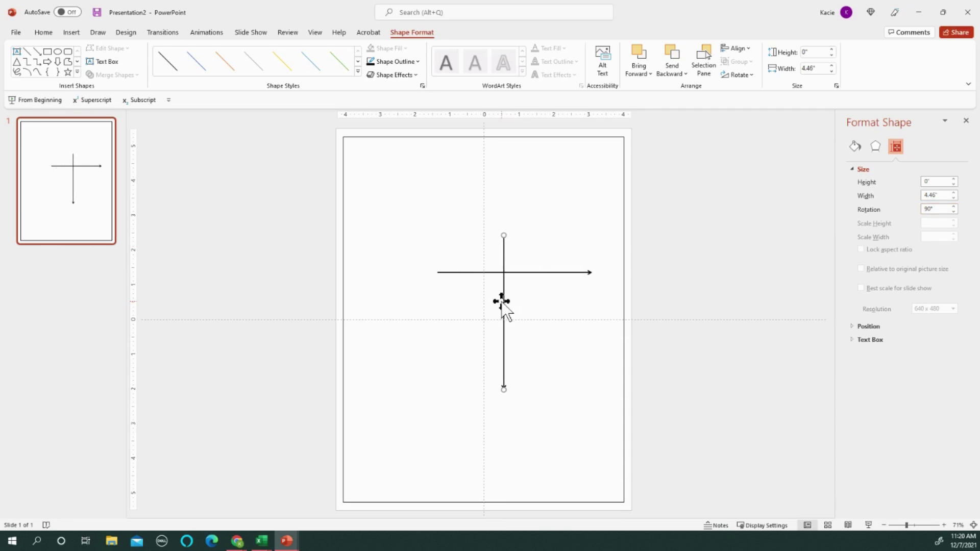
pyautogui.moveTo(504, 301); pyautogui.dragTo(441, 337)
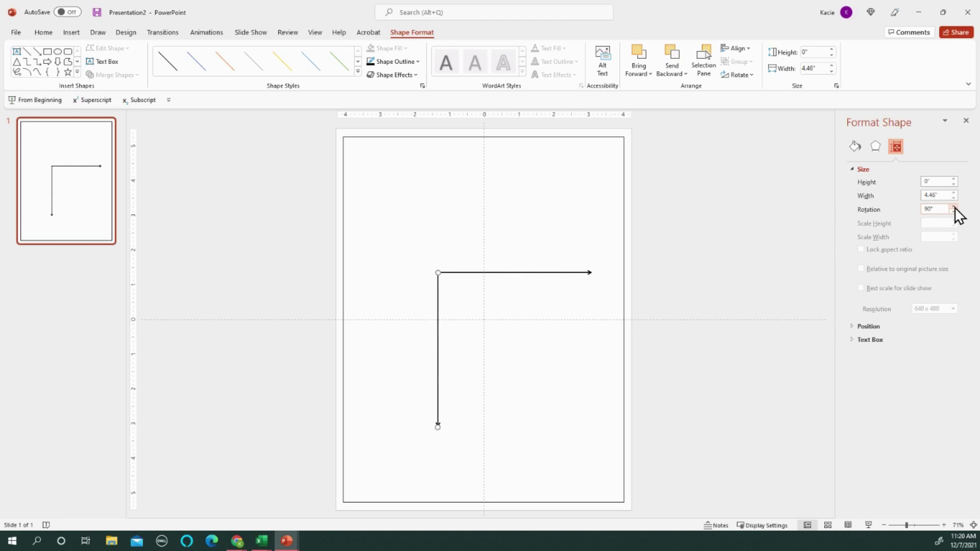
pyautogui.moveTo(954, 207); pyautogui.dragTo(954, 207)
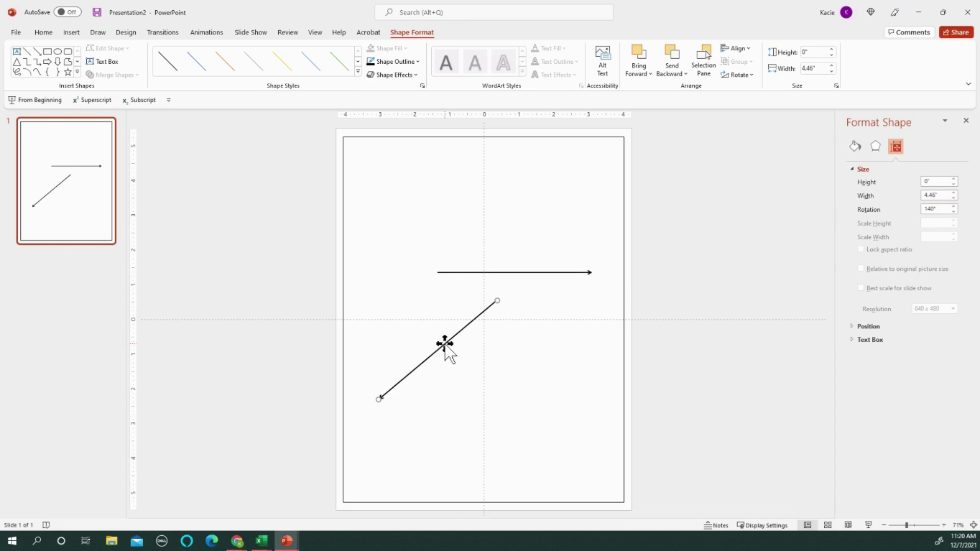
pyautogui.moveTo(445, 344); pyautogui.dragTo(385, 320)
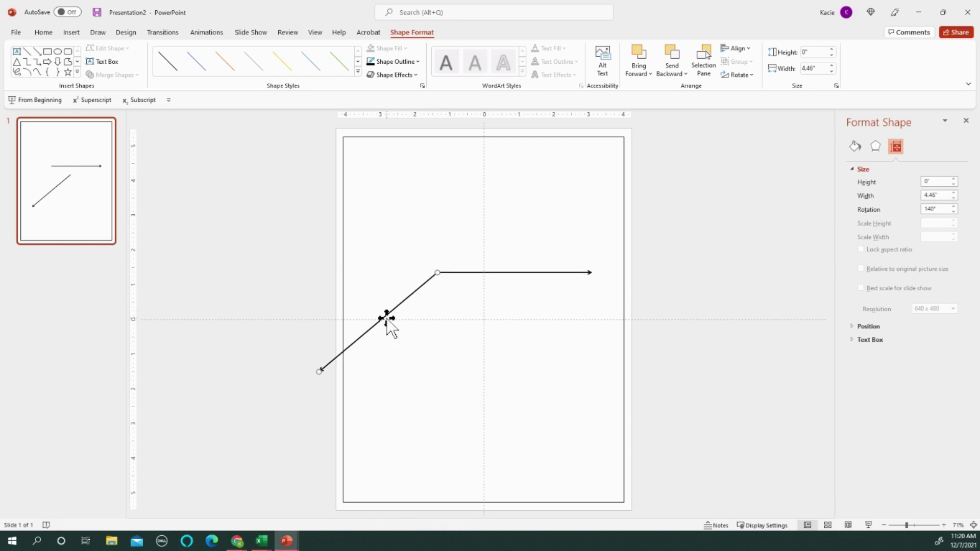
# Step: Marquee-select both arrows and group them with Ctrl+G
pyautogui.click(262, 242)
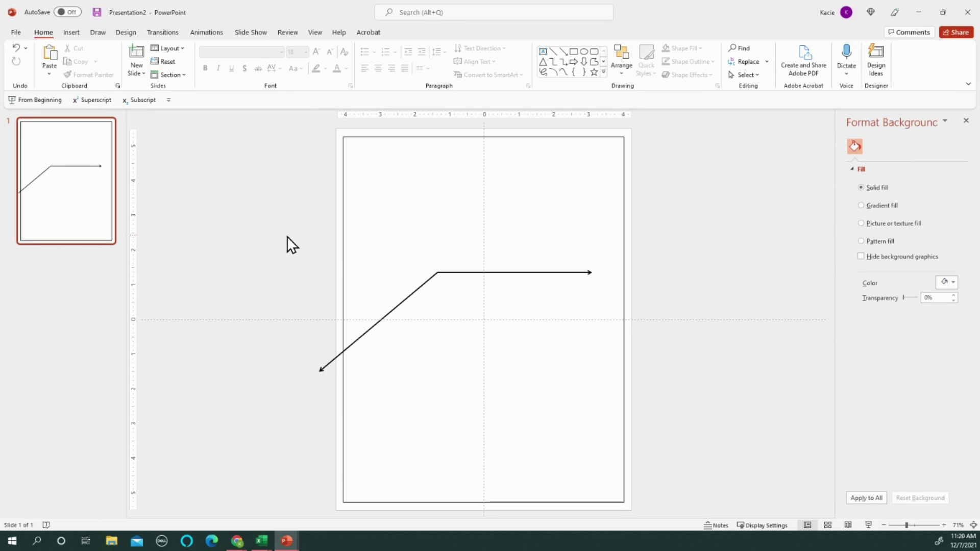
pyautogui.moveTo(287, 236); pyautogui.dragTo(636, 421)
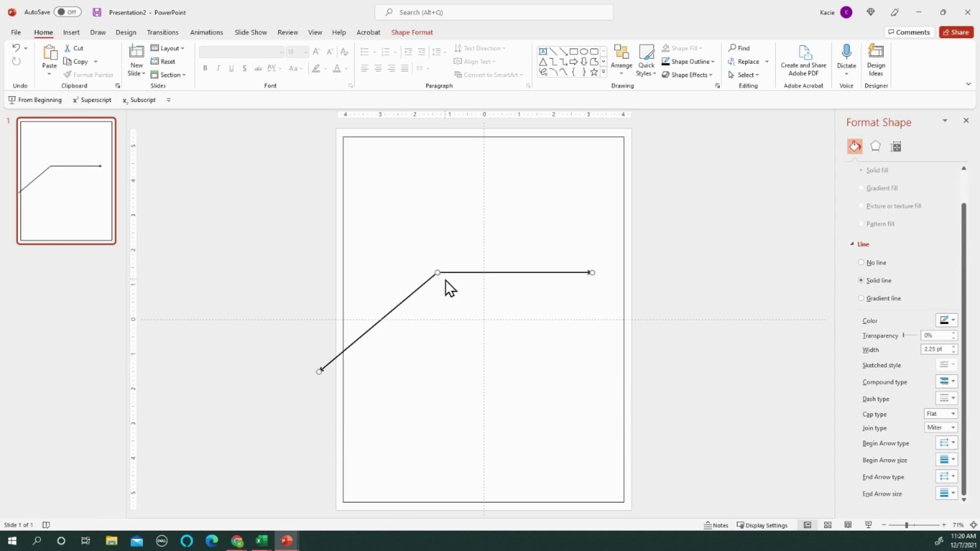
pyautogui.hotkey('ctrl', 'g')
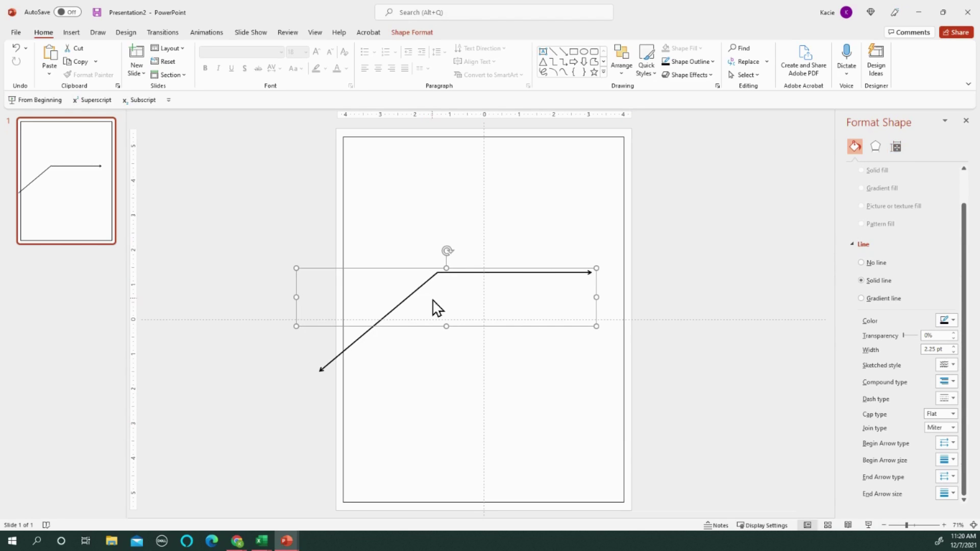
# Step: Try stretching the arrow group, then undo to keep its original size
pyautogui.moveTo(447, 326)
pyautogui.mouseDown()
pyautogui.moveTo(445, 359)
pyautogui.moveTo(440, 315)
pyautogui.moveTo(442, 323)
pyautogui.mouseUp()
pyautogui.moveTo(596, 266); pyautogui.dragTo(619, 225)
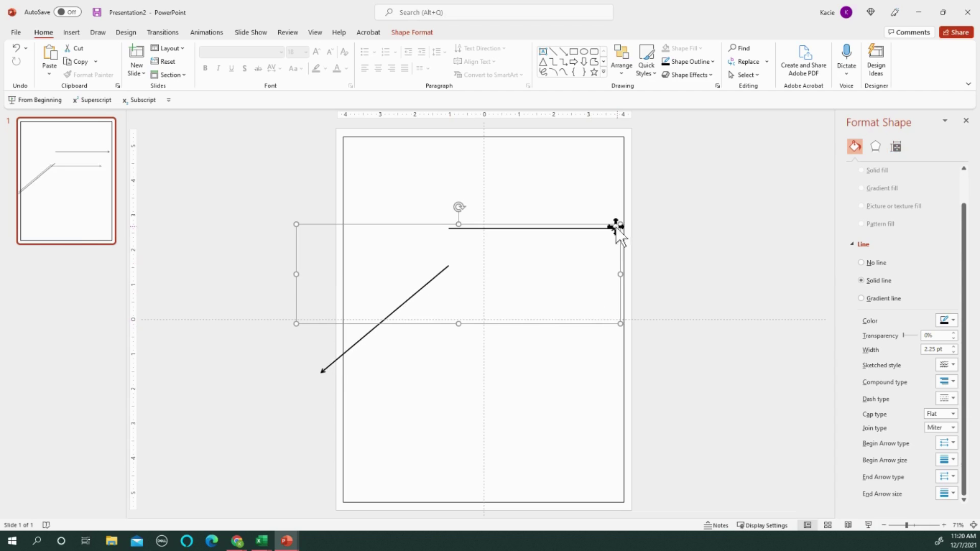
pyautogui.click(17, 48)
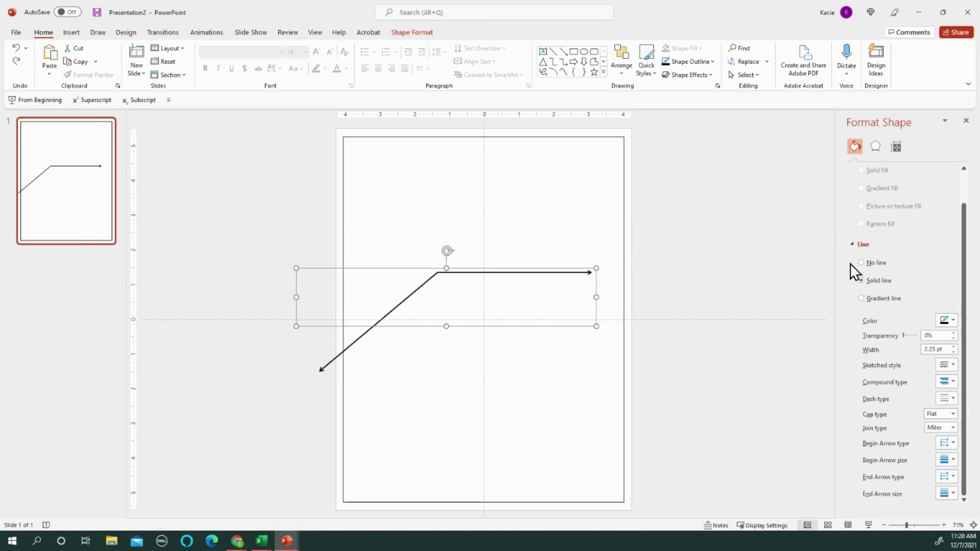
# Step: Shrink the group to 5.04" wide, rotate it 14°, and move it near the slide's top
pyautogui.click(896, 147)
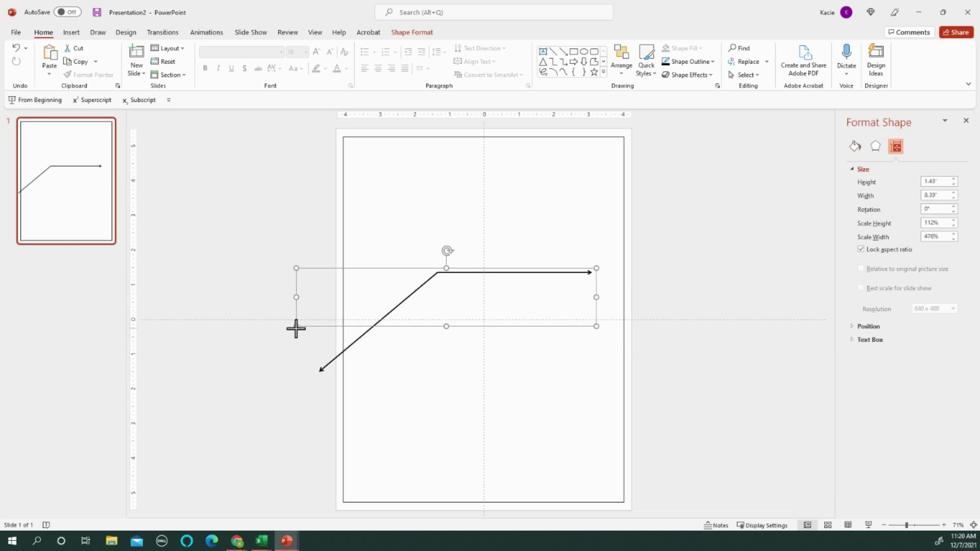
pyautogui.moveTo(296, 326); pyautogui.dragTo(447, 302)
pyautogui.moveTo(507, 251); pyautogui.dragTo(495, 330)
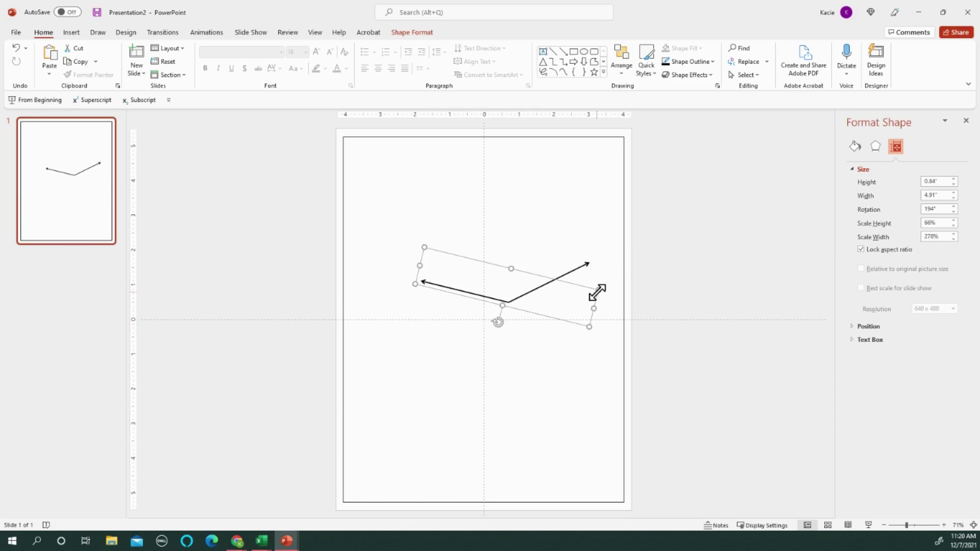
pyautogui.moveTo(596, 291); pyautogui.dragTo(596, 313)
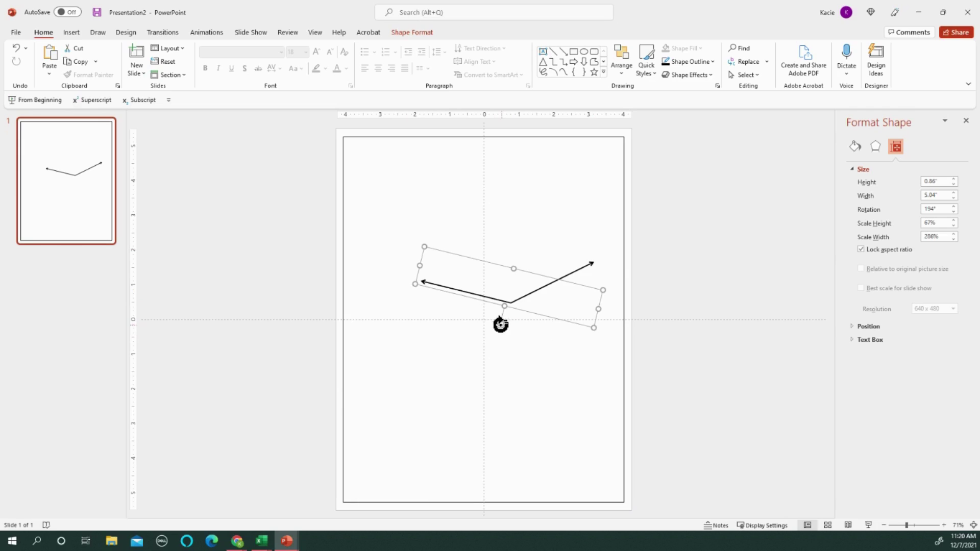
pyautogui.moveTo(500, 325); pyautogui.dragTo(392, 197)
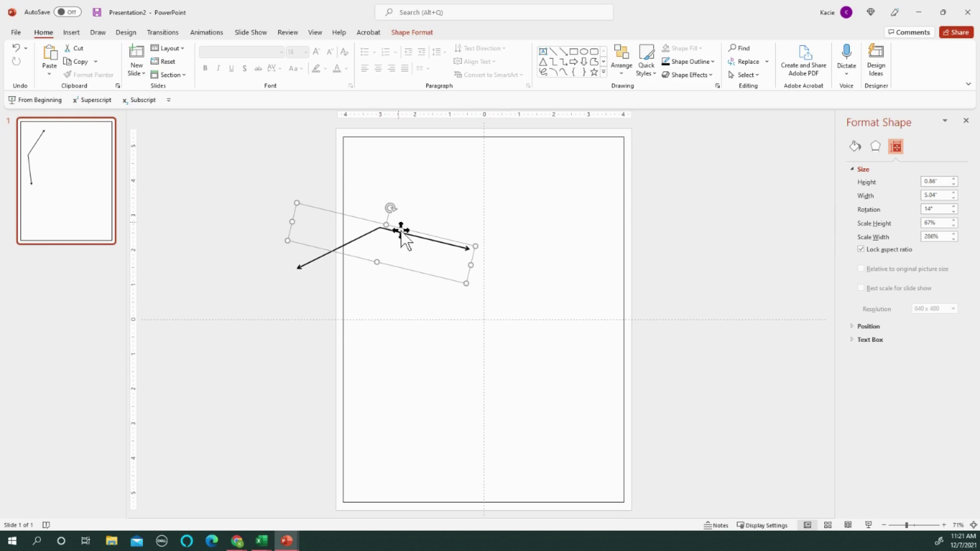
pyautogui.moveTo(407, 233); pyautogui.dragTo(468, 202)
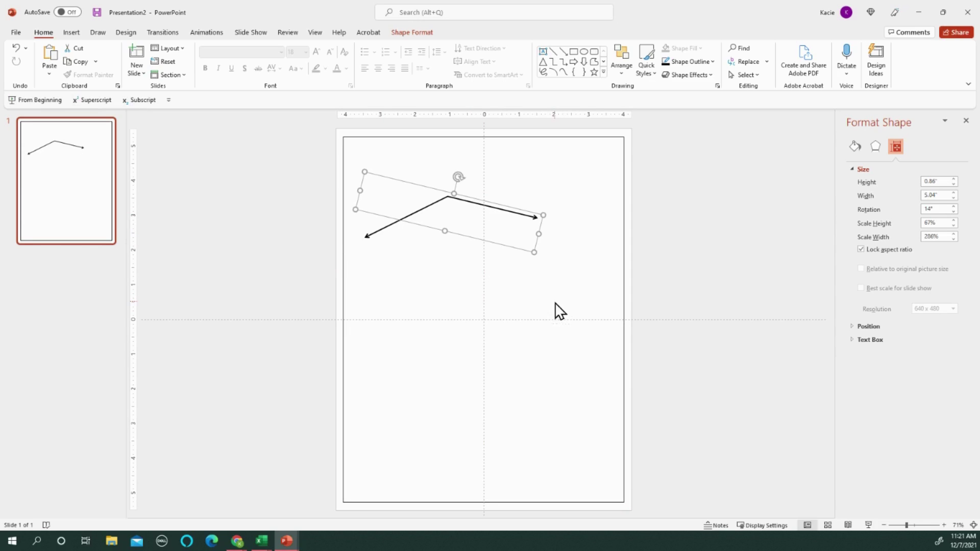